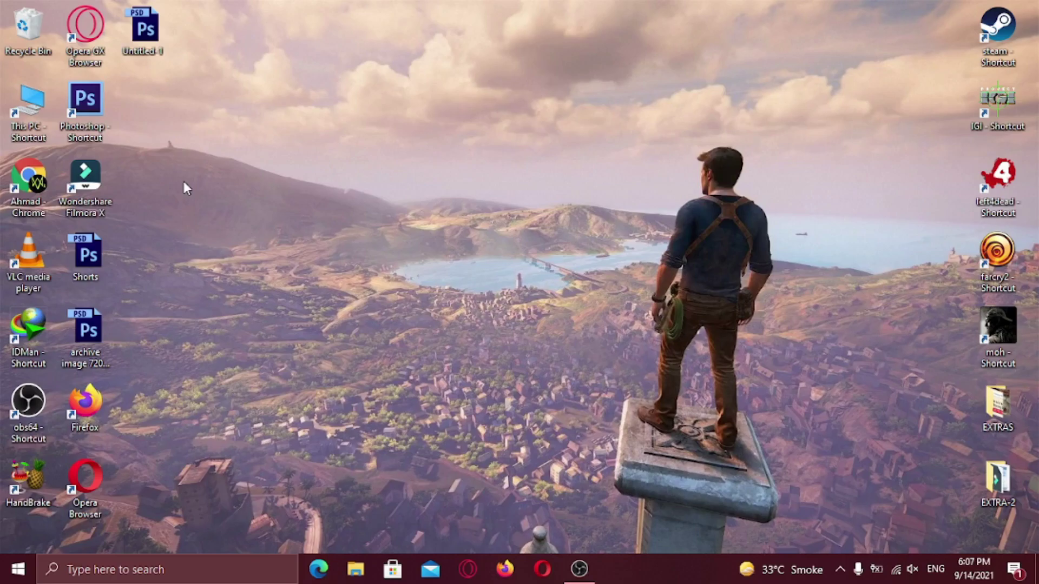
- Open This PC from the desktop to look for the USB device among the drives
double_click(43, 129)
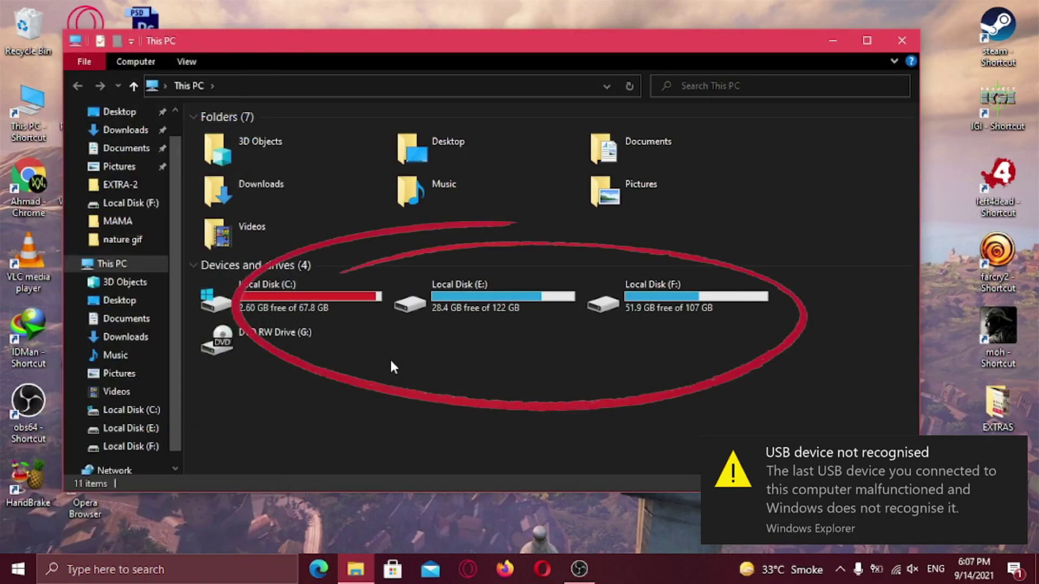
- Find 'device manager' through Windows search and launch Device Manager
click(76, 569)
text(ex)
key(BackSpace)
key(BackSpace)
text(device manager)
key(Return)
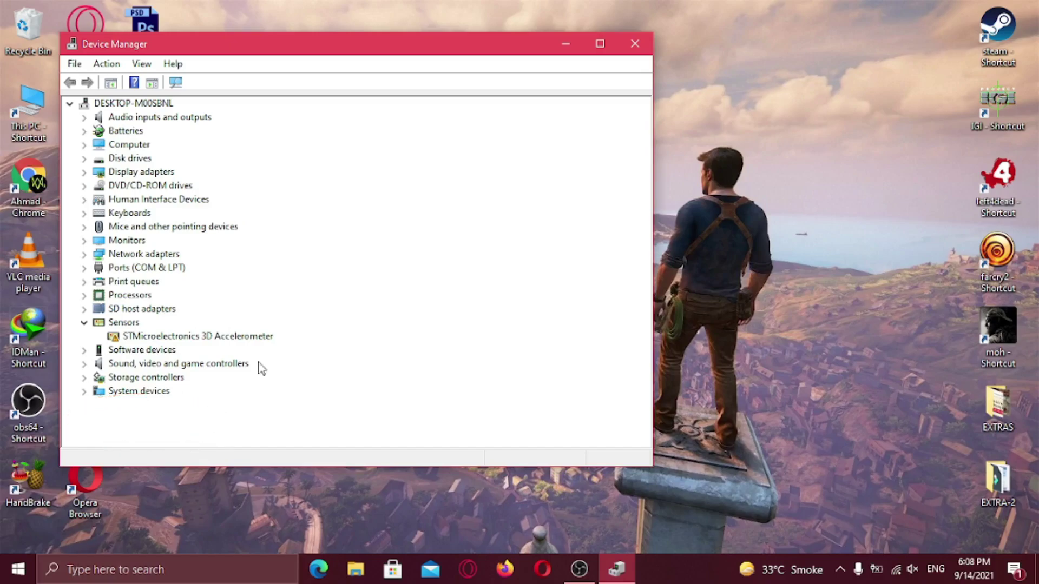
- Restart the PC, then open This PC and the OPPO CPH1717 phone's storage
click(638, 46)
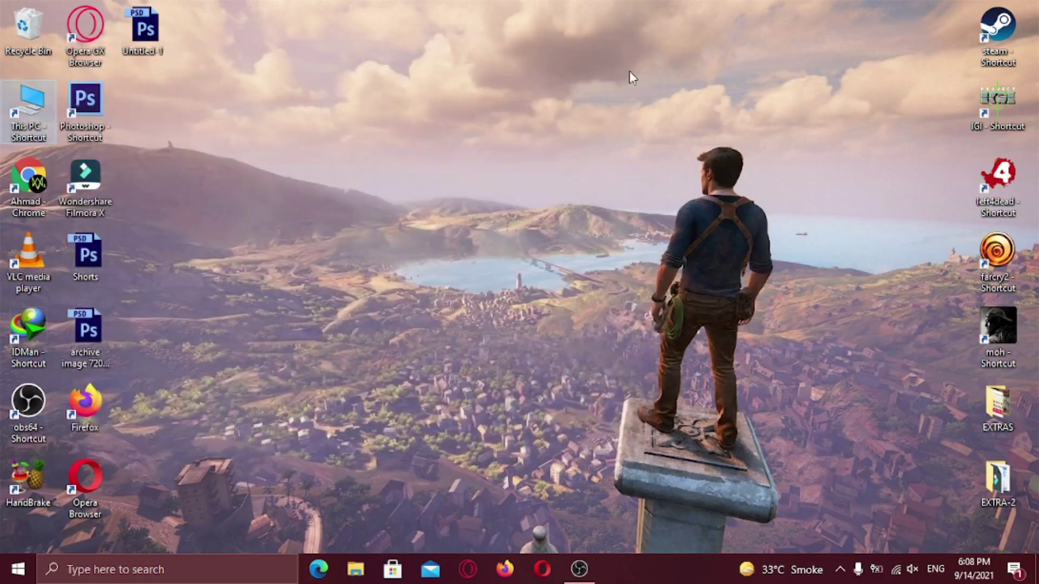
click(21, 575)
click(19, 536)
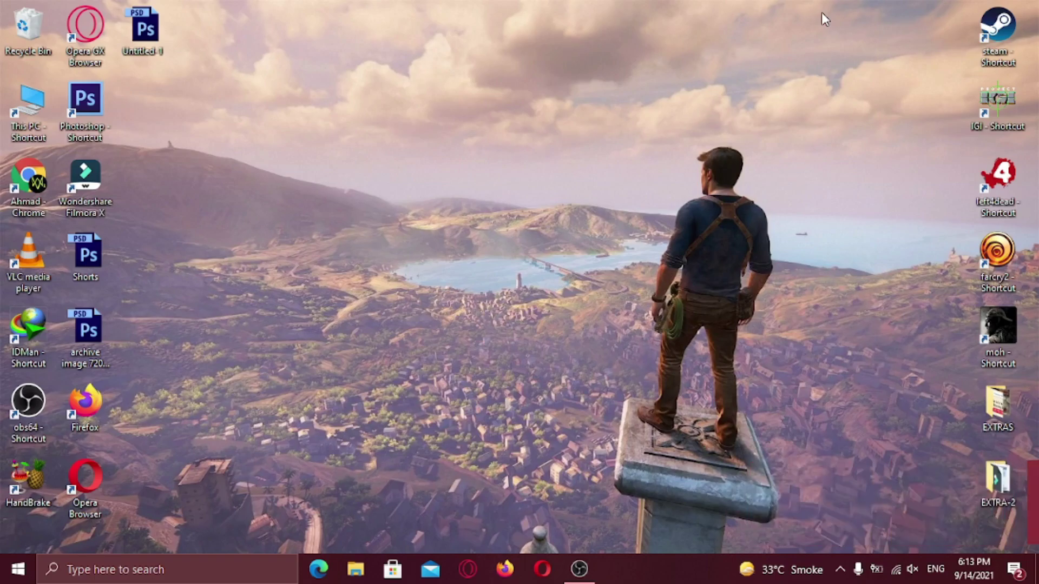
double_click(54, 89)
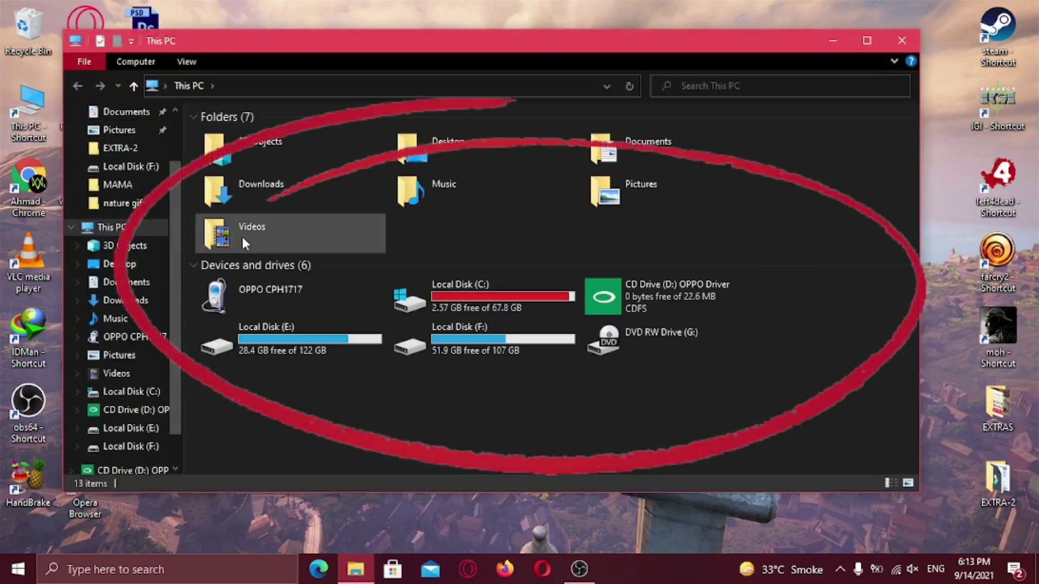
double_click(291, 295)
- Reopen Device Manager and expand Universal Serial Bus controllers to show the USB hubs
click(162, 570)
text(devi)
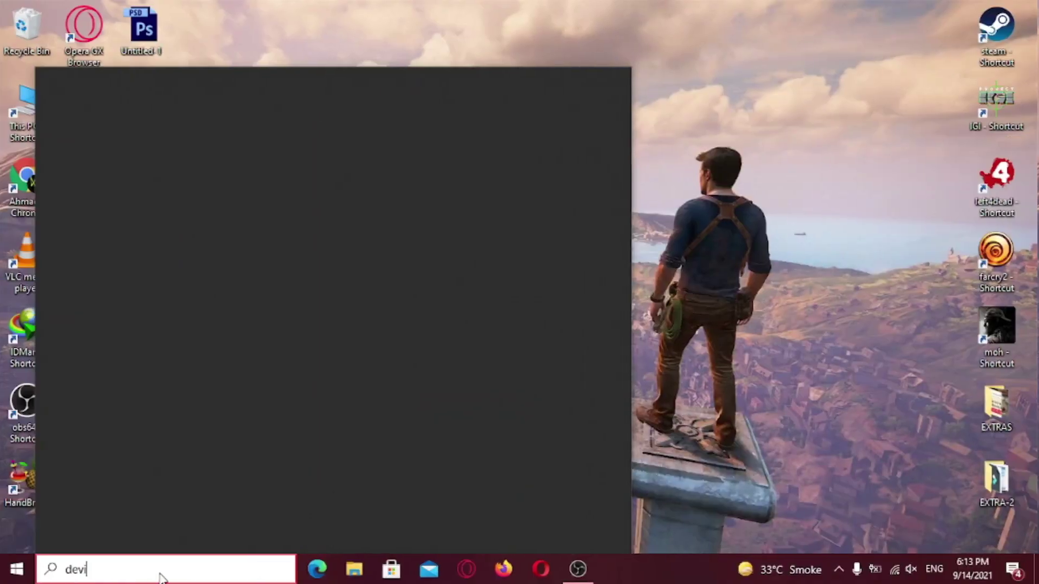
text(ce manage)
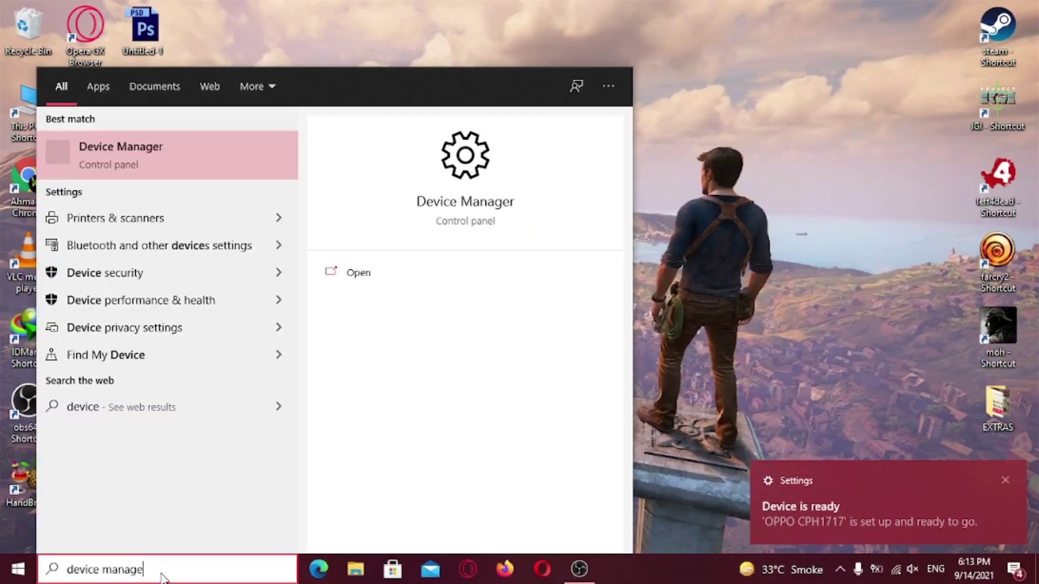
text(r)
key(Return)
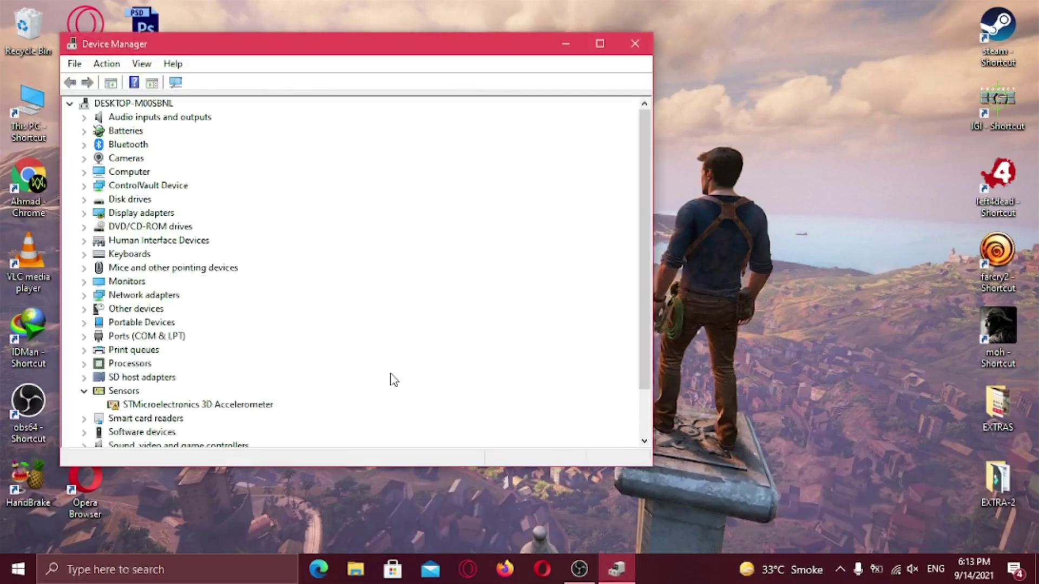
drag(644, 290, 646, 335)
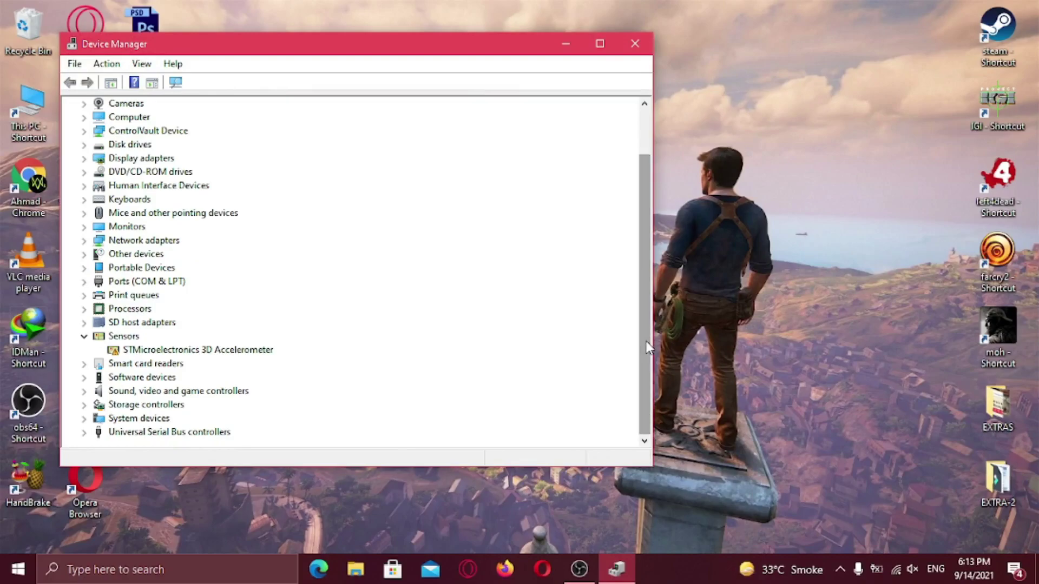
click(85, 433)
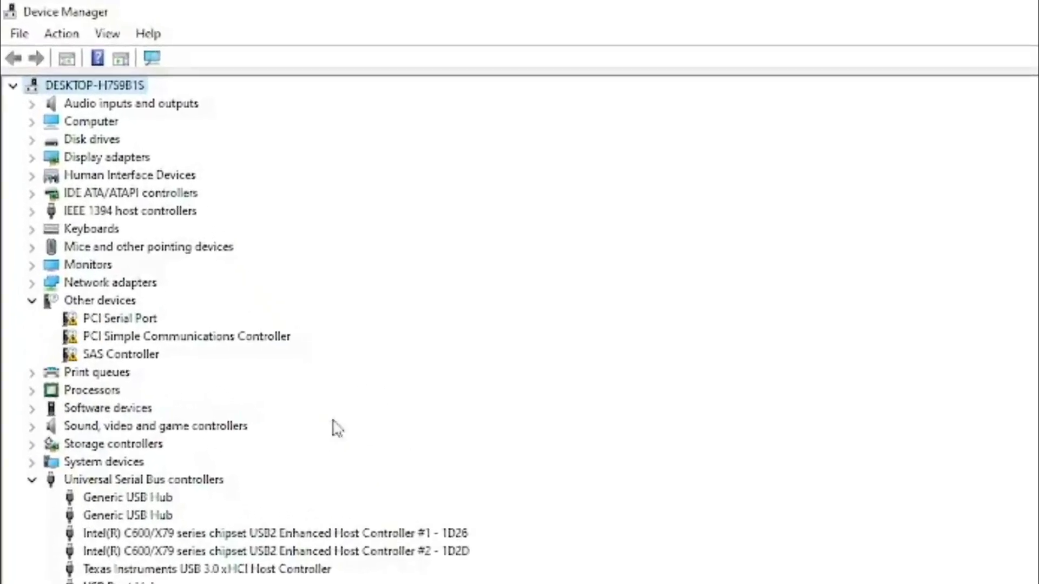
- Check the unknown devices, then run Update driver on PCI Serial Port under Other devices
click(67, 175)
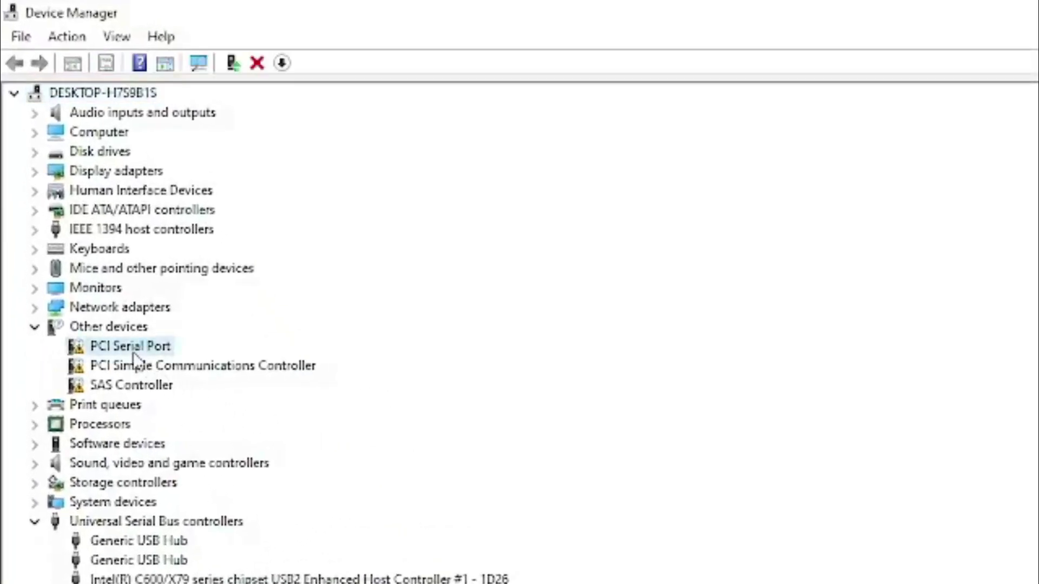
click(133, 365)
click(133, 388)
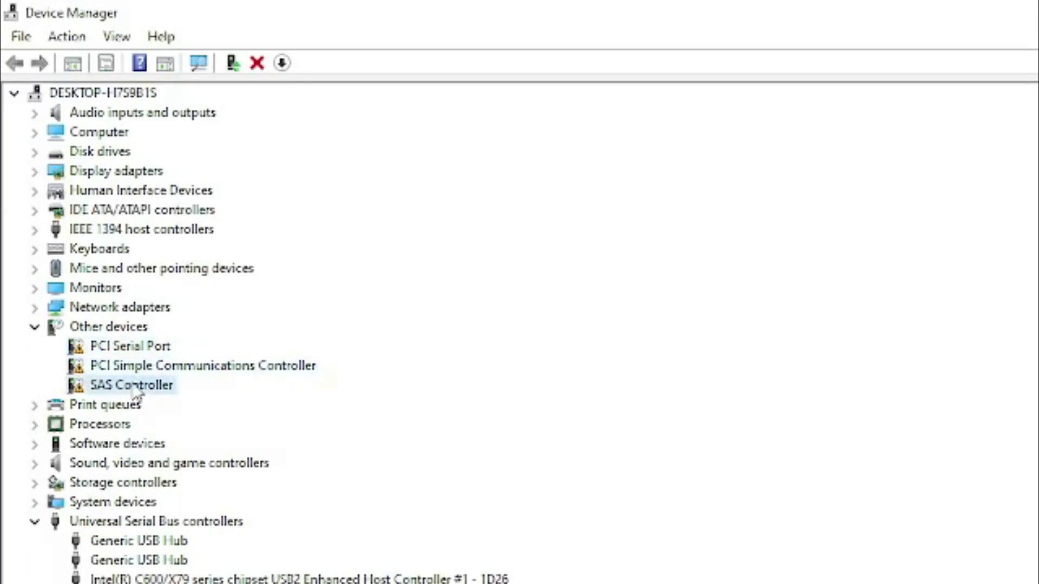
click(131, 348)
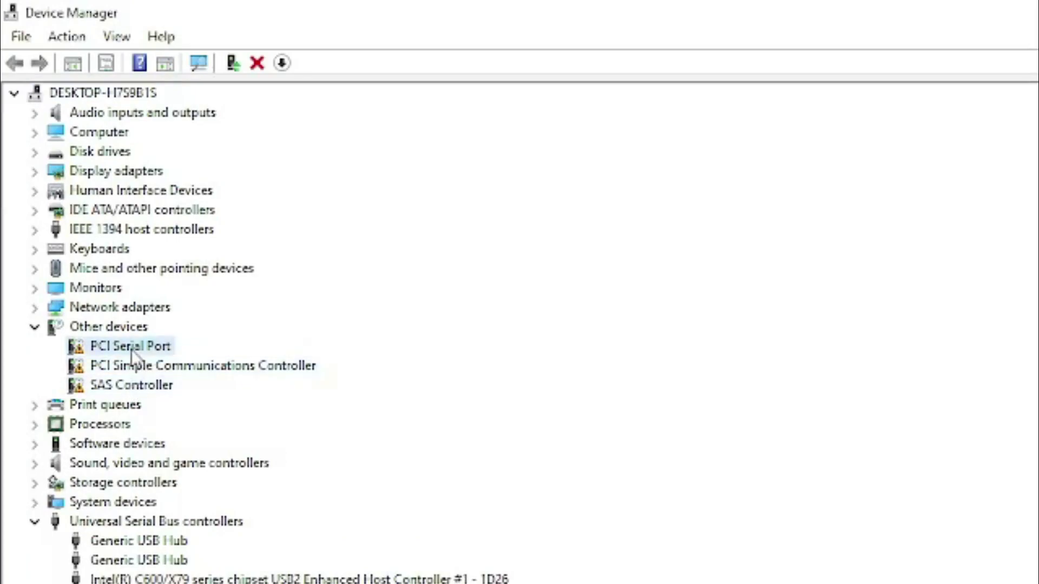
right_click(131, 349)
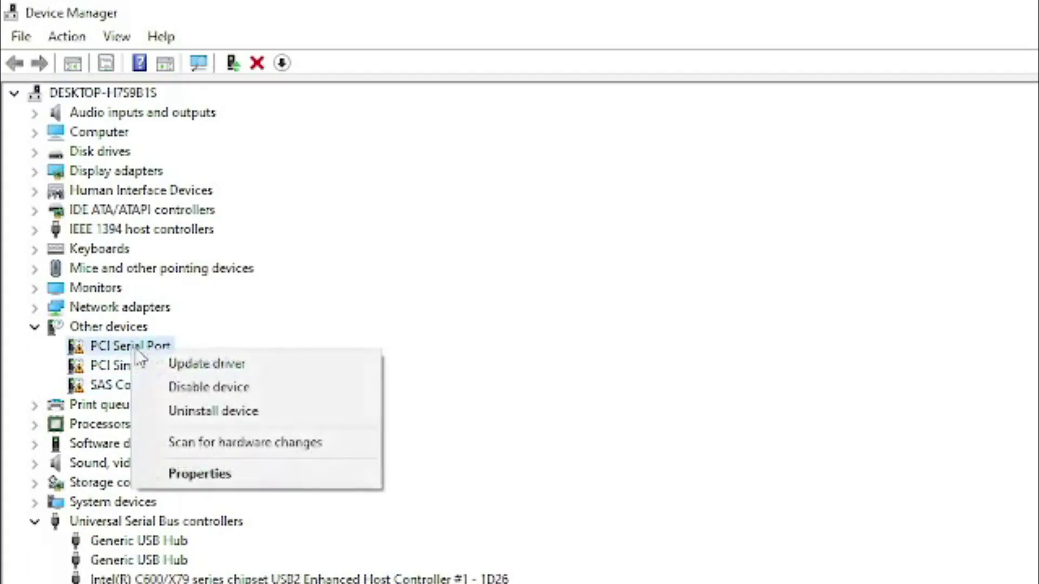
click(233, 364)
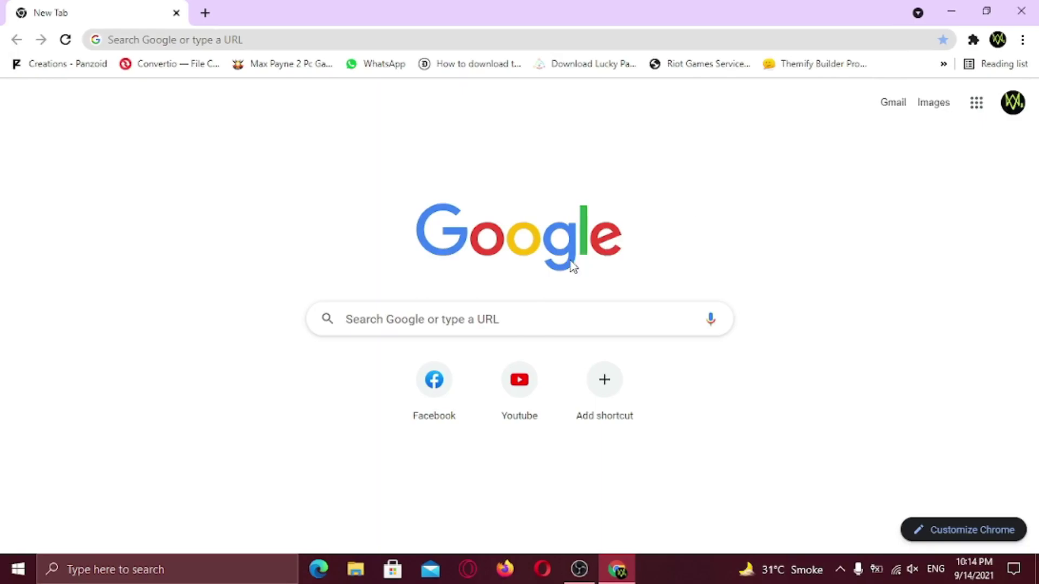
- Google 'driverspack', go to the DriverPack site and download the DriverPack Online installer
click(453, 322)
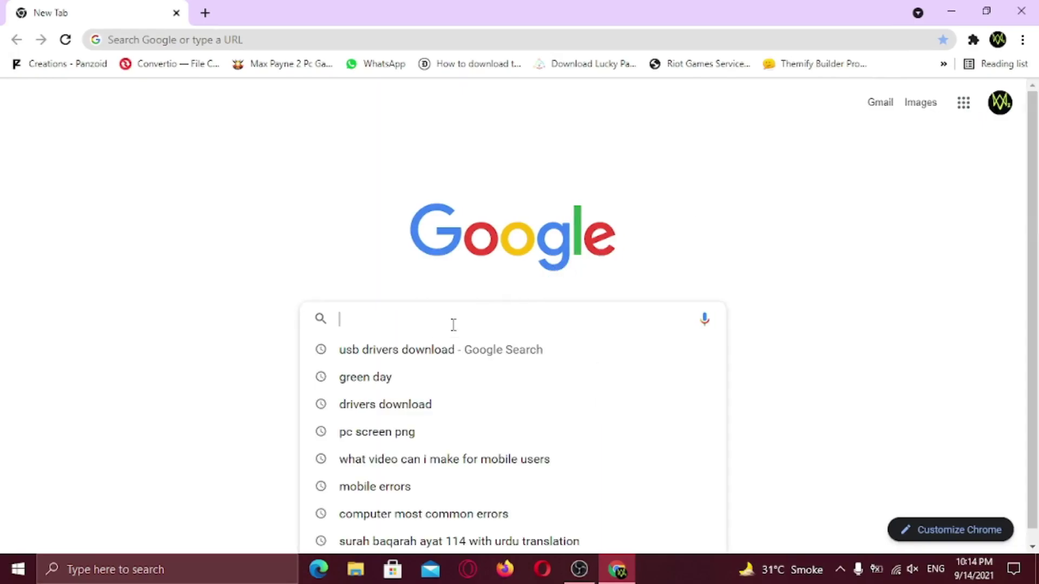
text(drivers)
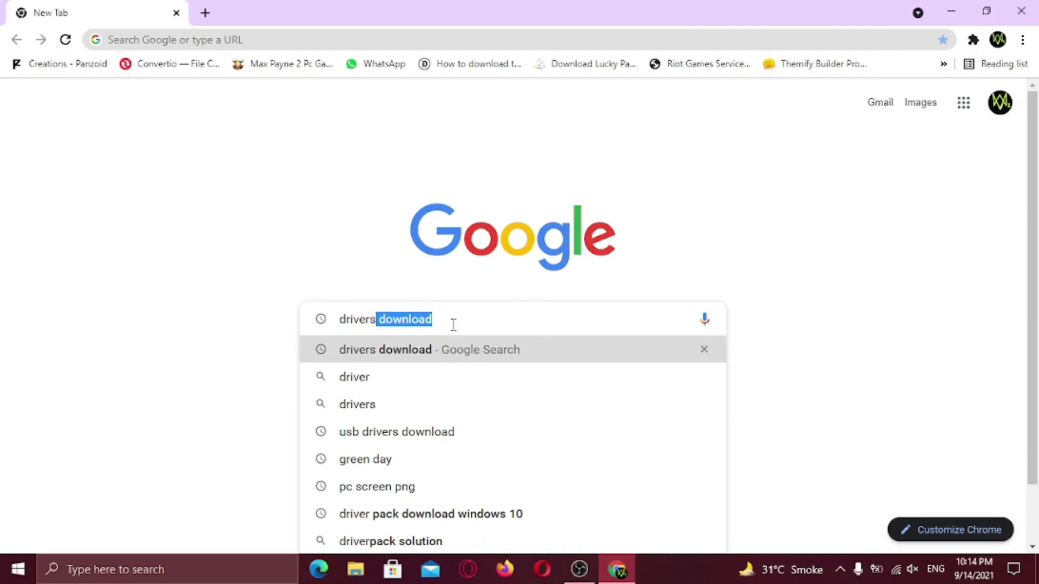
text(pack)
key(Return)
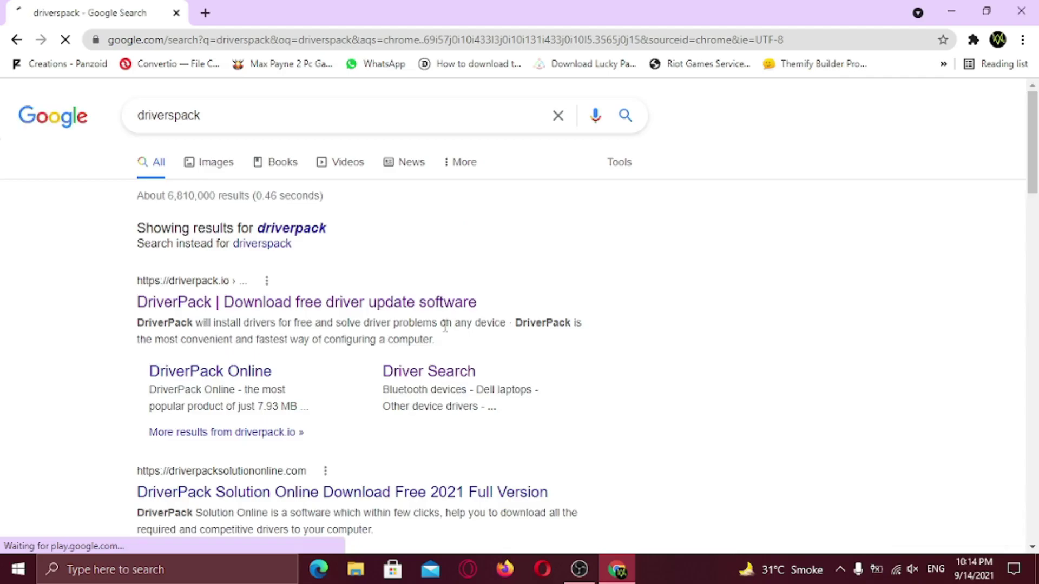
click(403, 309)
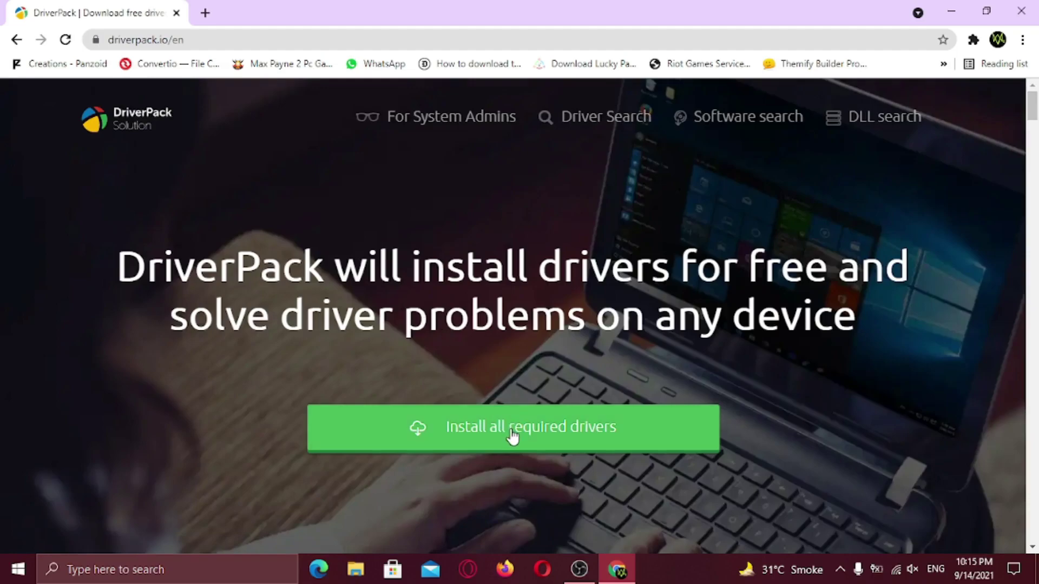
click(511, 432)
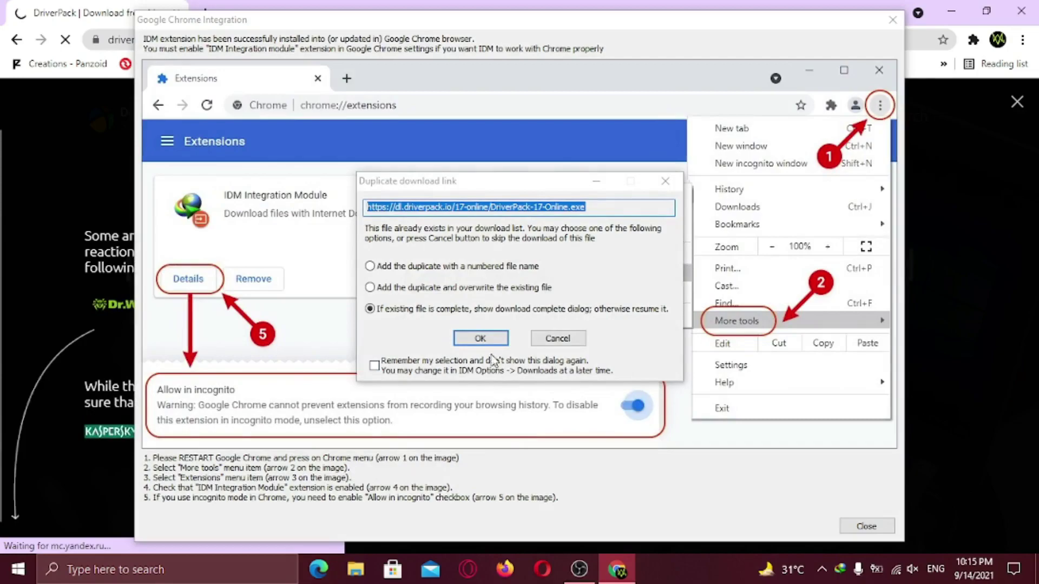
click(480, 338)
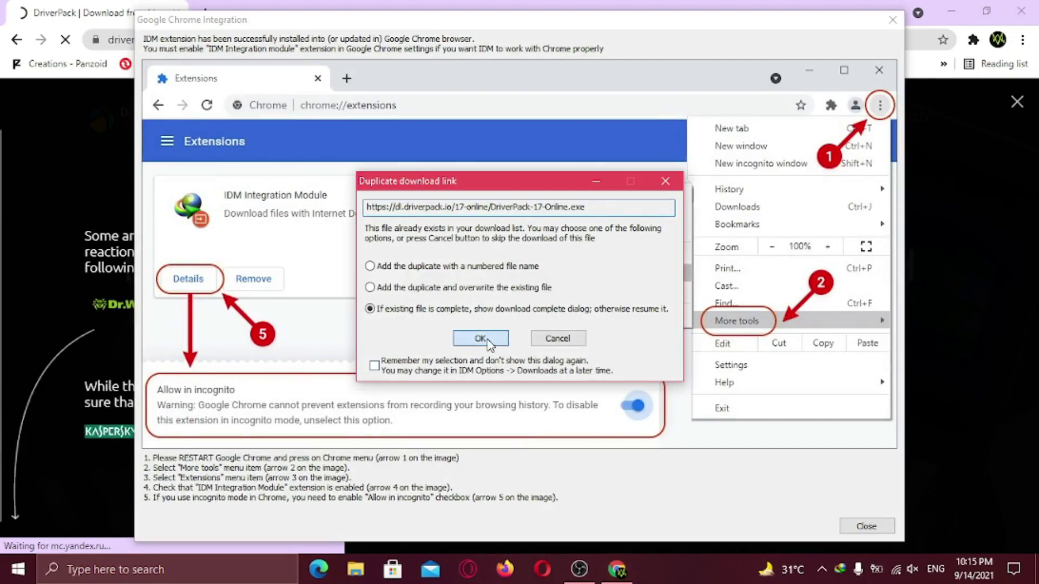
click(866, 526)
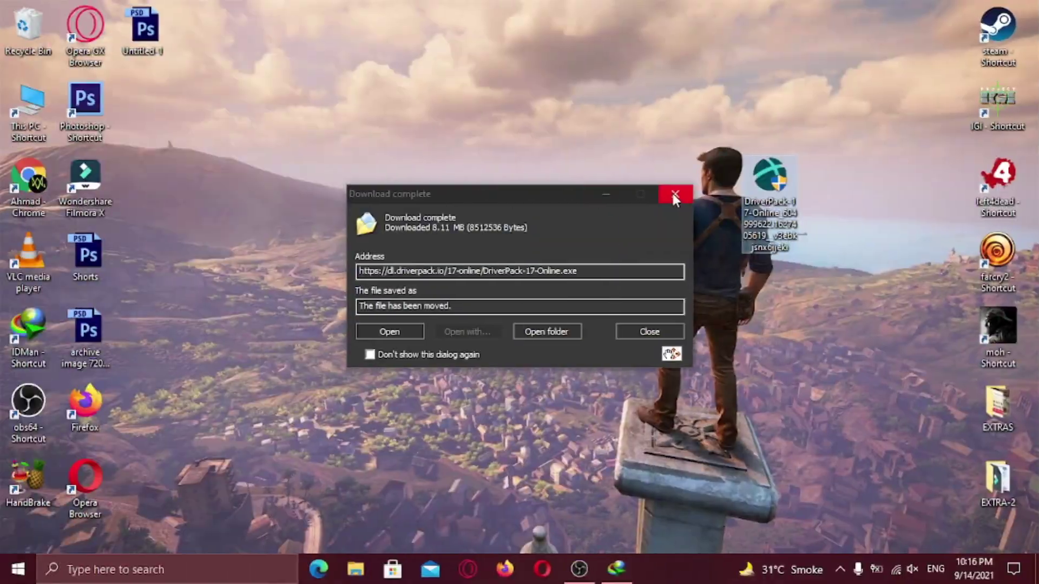
- Run the DriverPack installer and install it to the default C:\Program Files (x86)\DriverPack\ folder
click(674, 195)
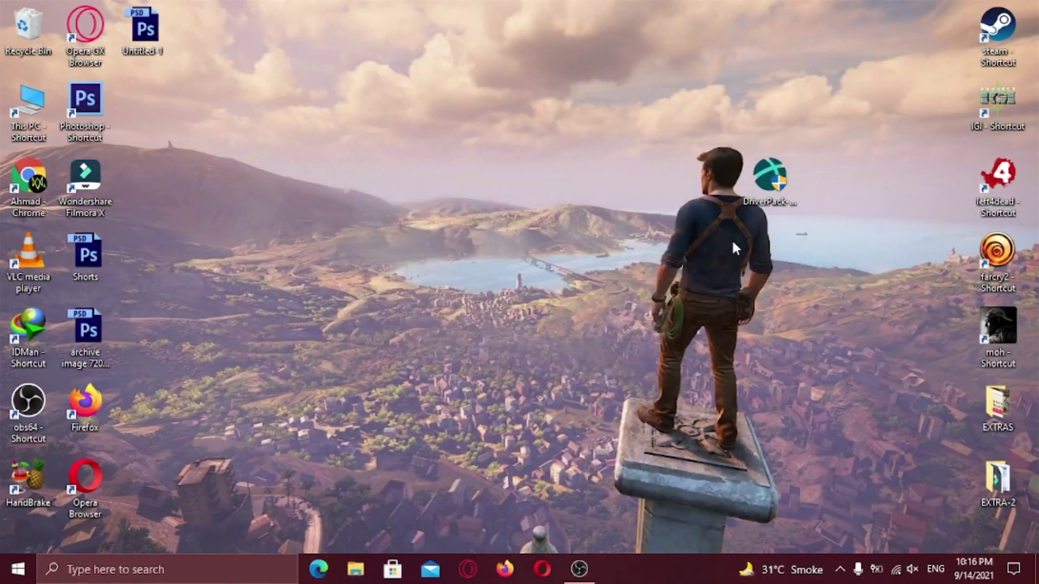
double_click(762, 189)
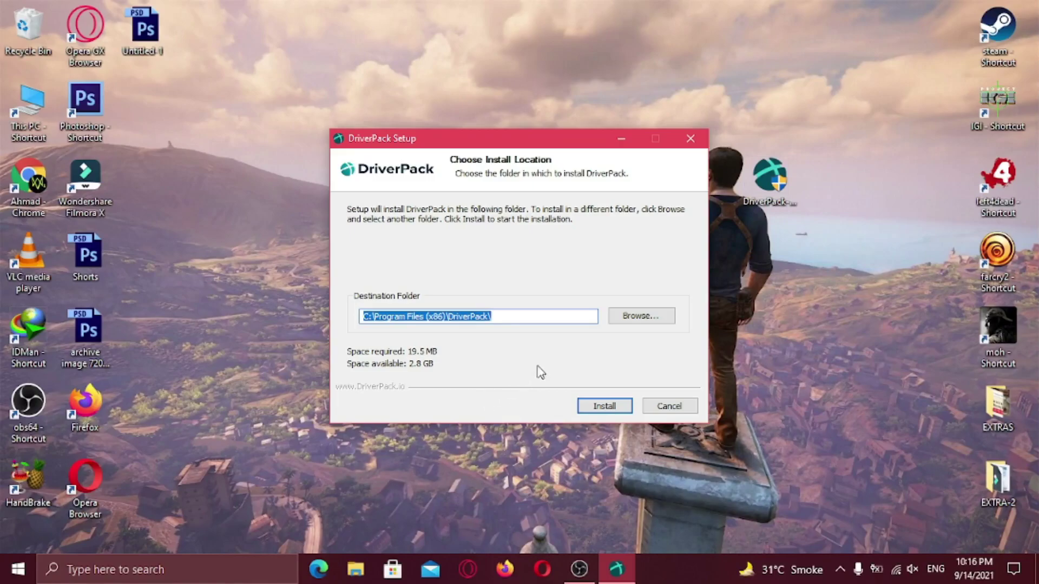
click(639, 318)
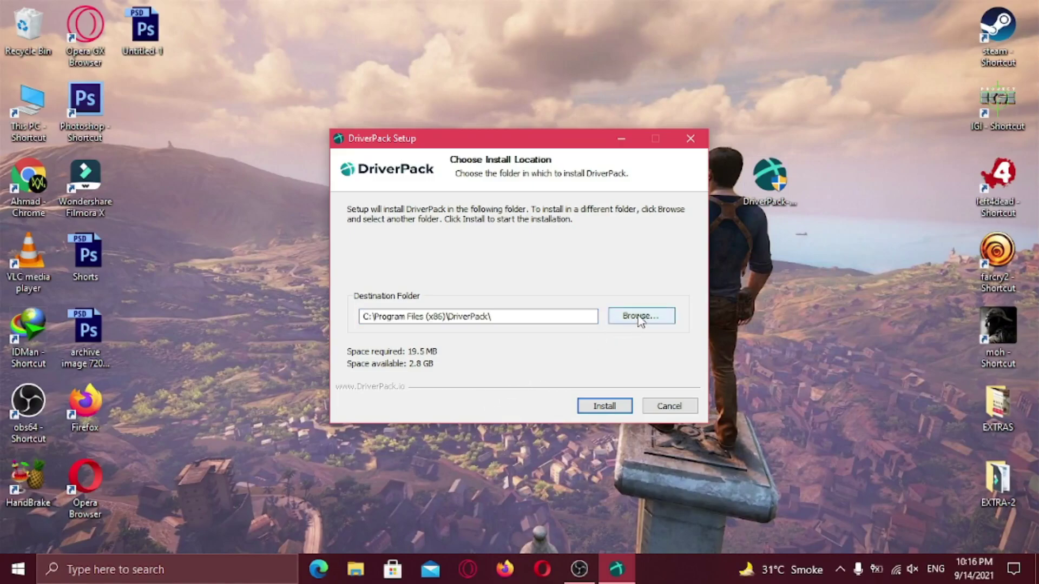
click(601, 406)
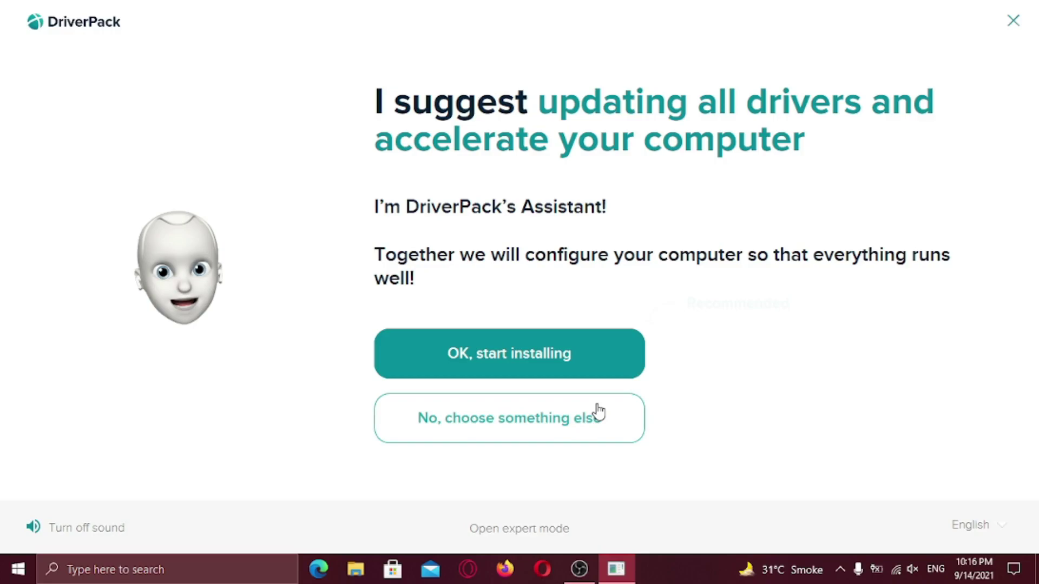
- Accept installing all suggested drivers in the DriverPack assistant
click(526, 351)
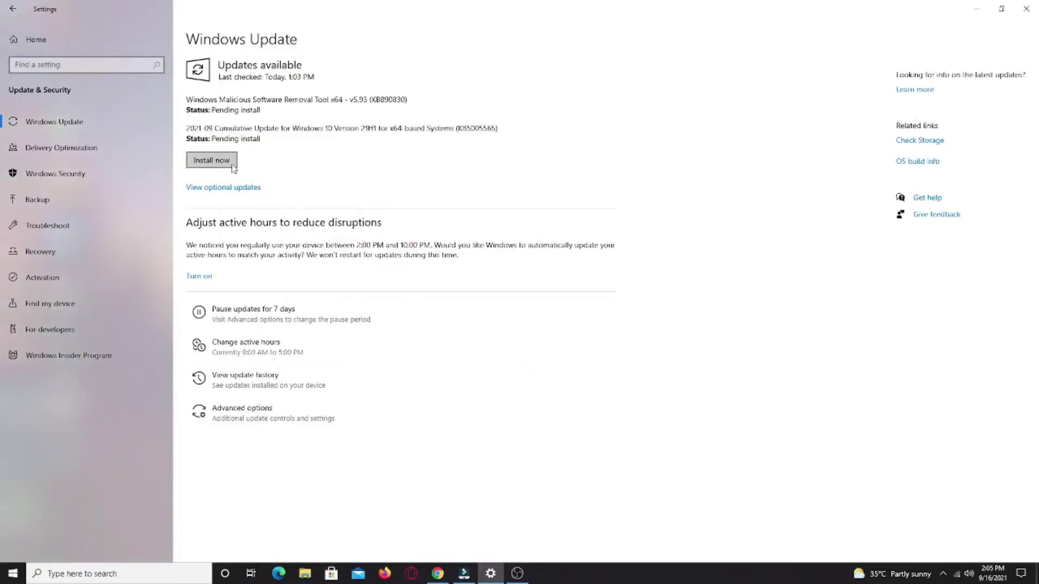
- Install the two pending updates, Malicious Software Removal Tool and the cumulative update, via Windows Update
click(231, 164)
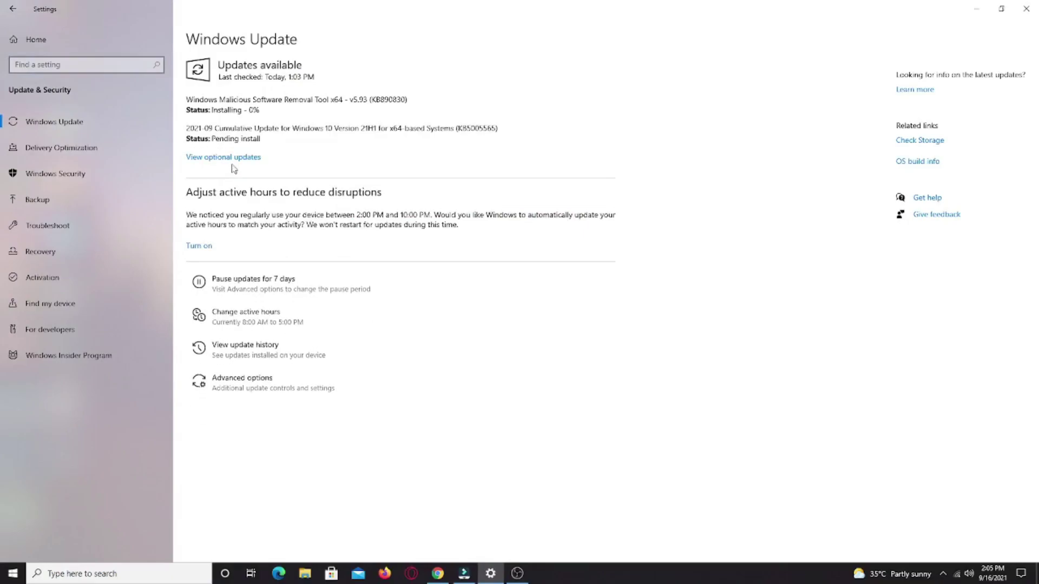